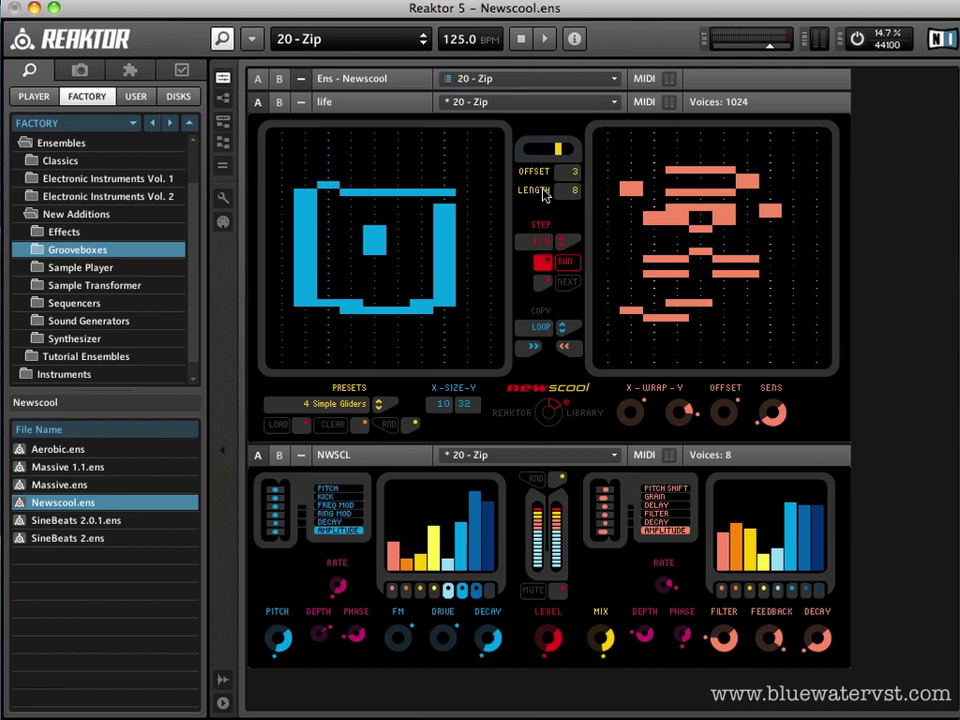
Step: Stop playback, leaving Newscool at 125 BPM with offset 3 and length 8
left_click(519, 40)
Step: Set the tempo to 100 BPM and restart playback to hear it
double_click(461, 45)
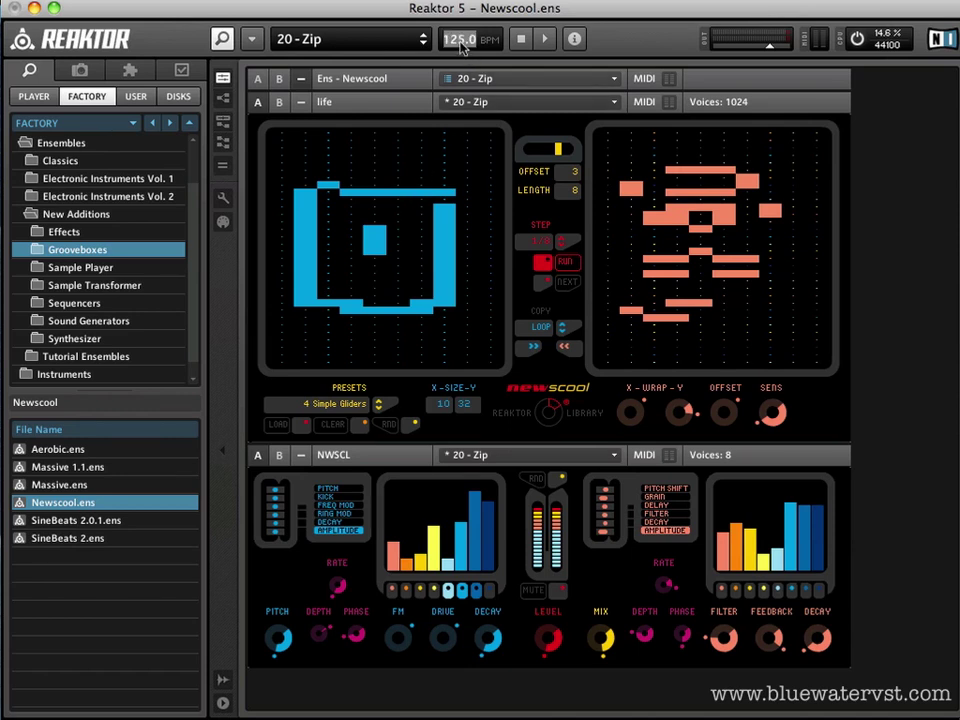
type("100")
key("Return")
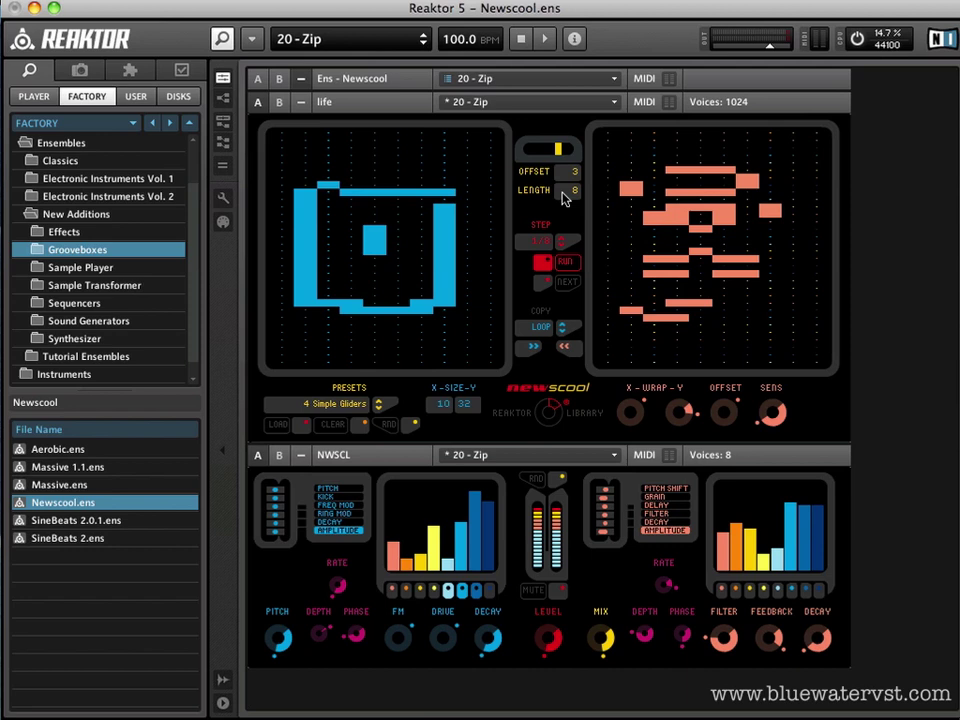
left_click(545, 39)
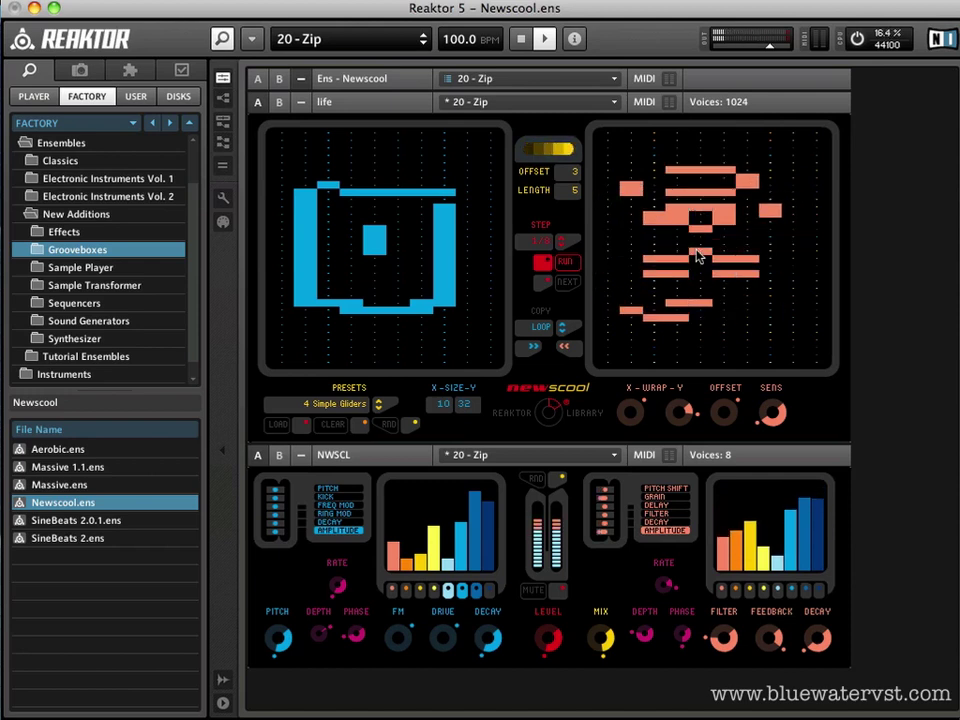
Step: Stop, replay, and stop again to audition the pattern at 100 BPM, length 5
left_click(518, 44)
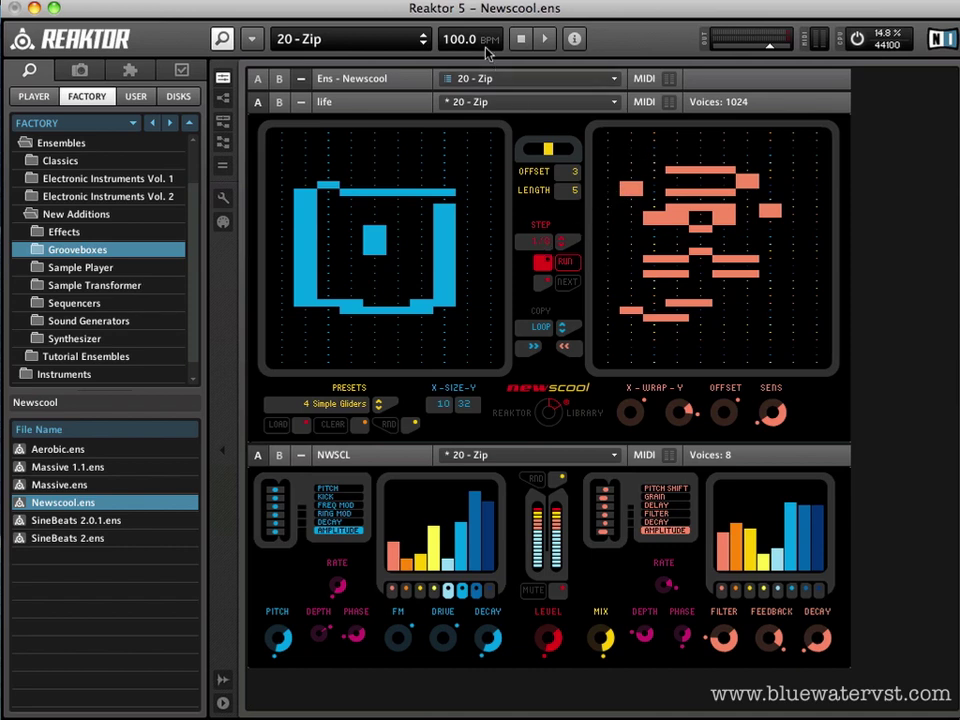
left_click(546, 39)
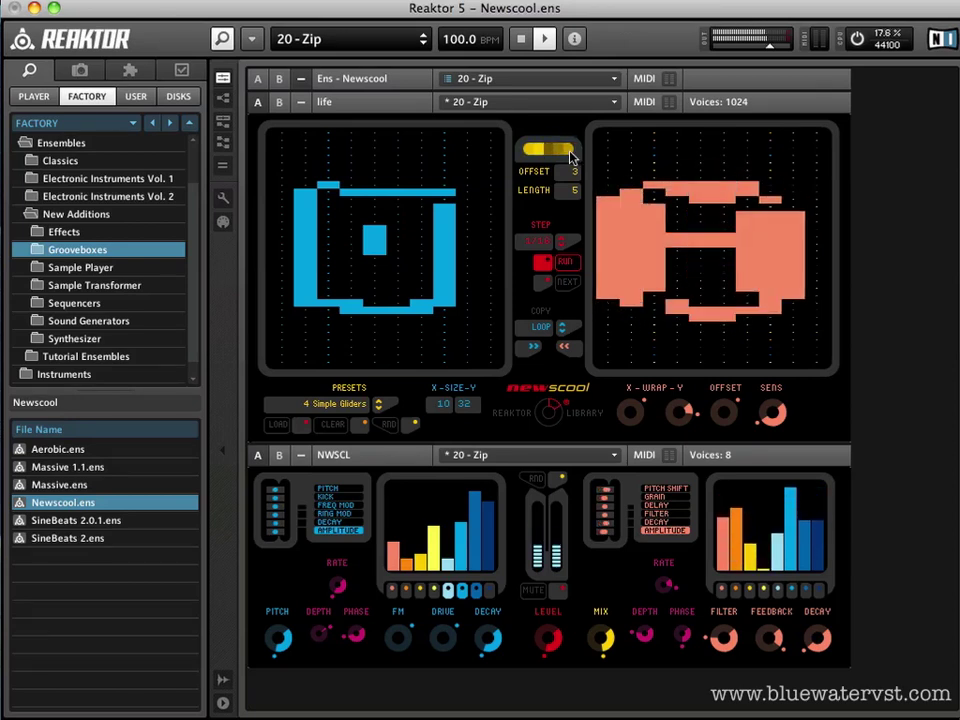
left_click(520, 38)
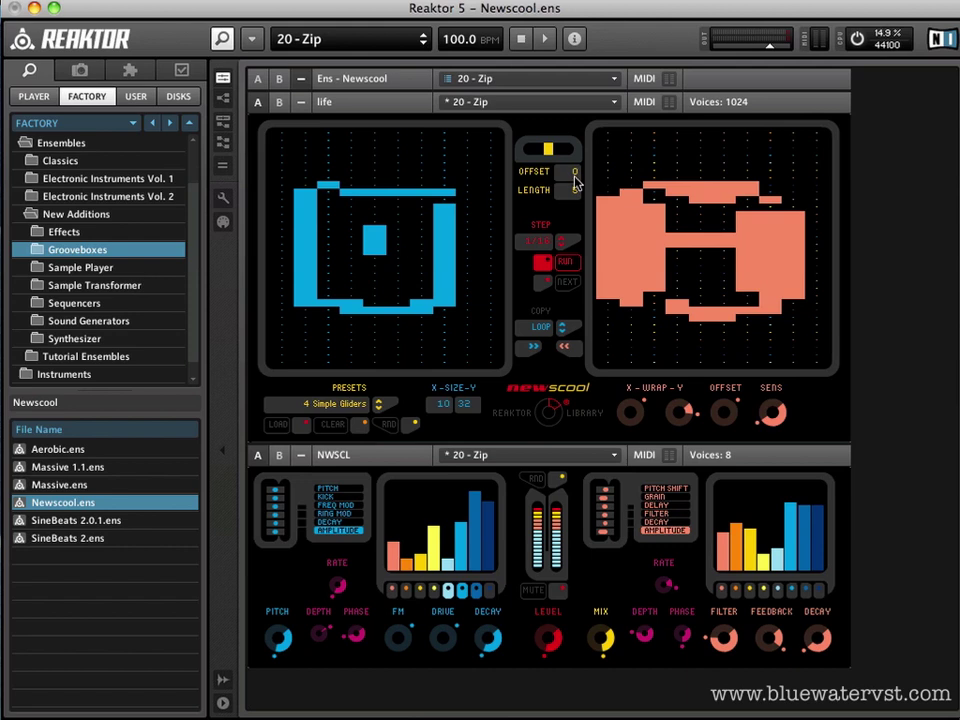
Step: Lower the sequencer offset from 3 to 0, auditioning the pattern before and after
left_click(546, 39)
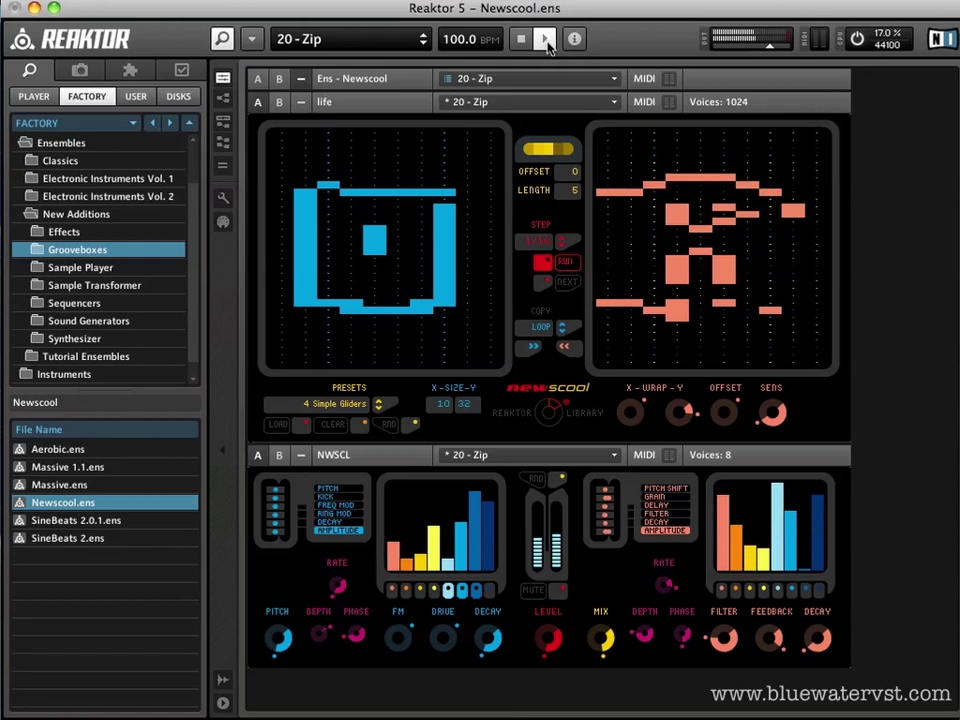
left_click(522, 40)
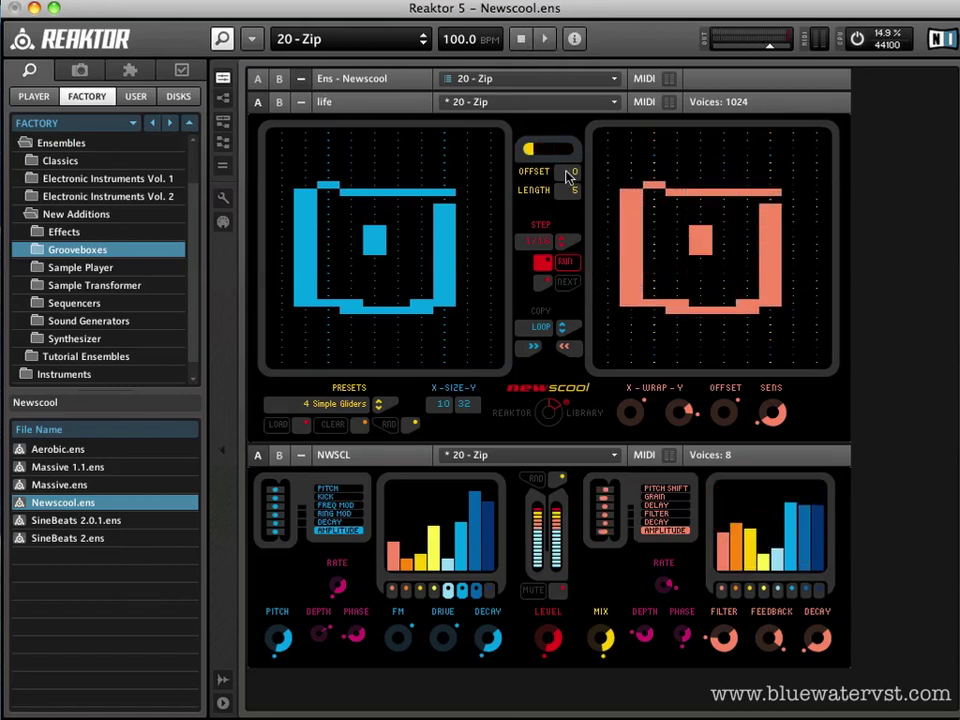
left_click_drag(567, 165, 567, 180)
left_click(541, 40)
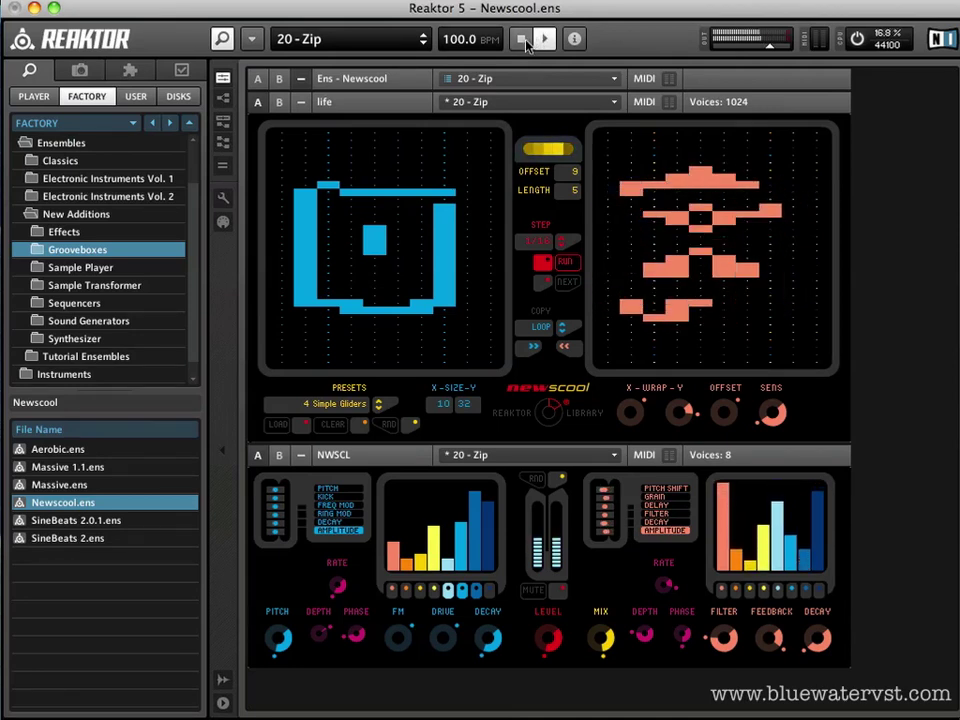
left_click(521, 40)
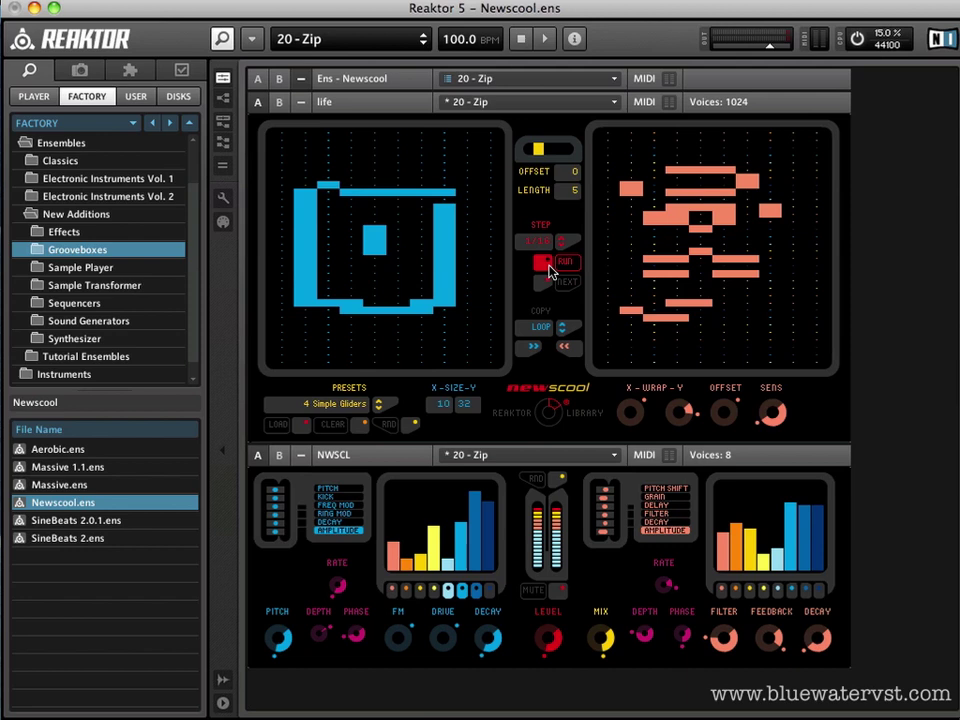
Step: Audition playback briefly, then turn off automatic stepping of the life grid
left_click(546, 40)
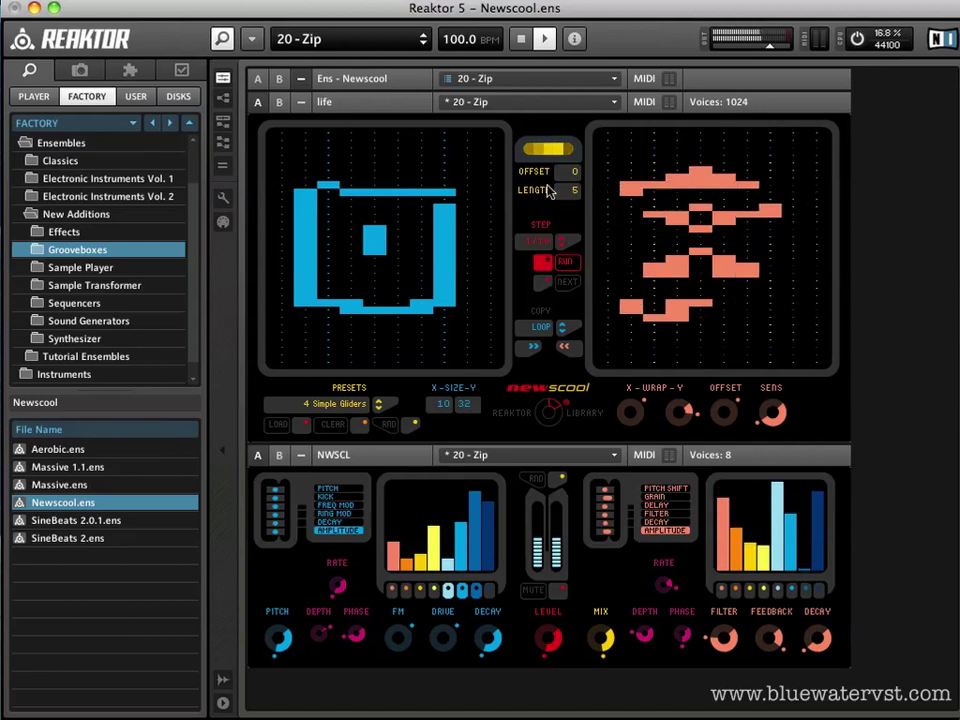
left_click(518, 41)
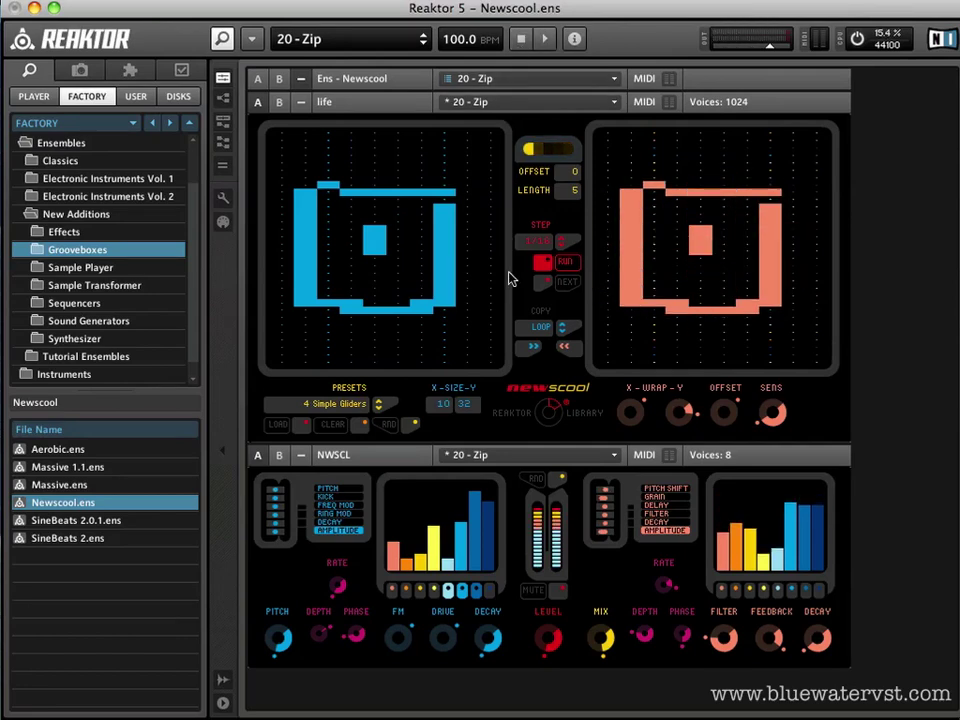
left_click(563, 266)
Step: Advance the orange life grid generation by generation into a scattered pattern with NEXT
left_click(544, 286)
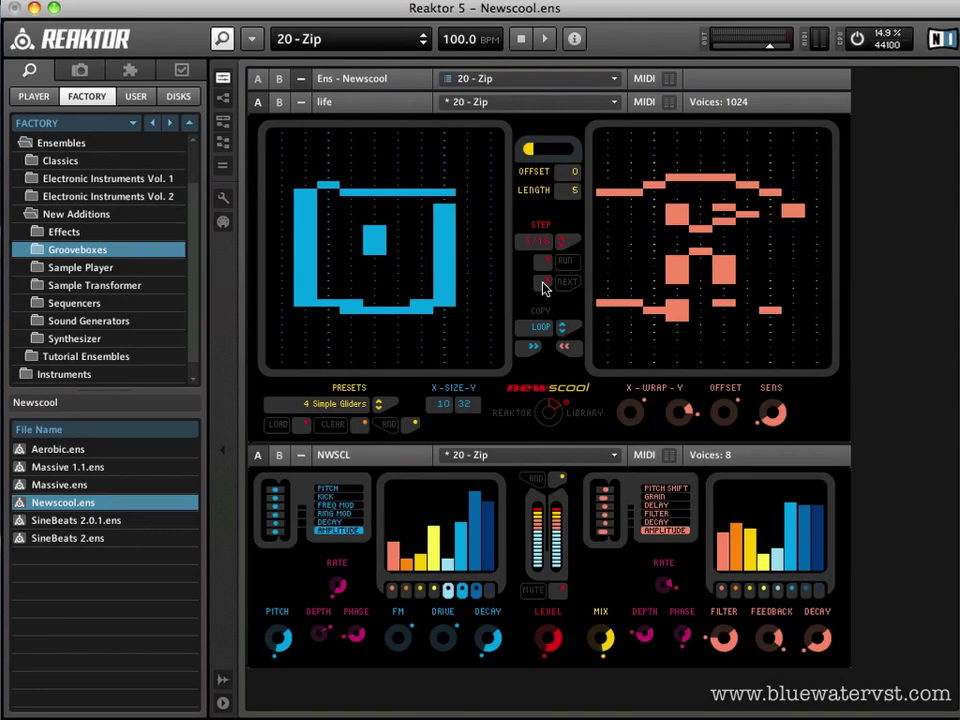
left_click(543, 284)
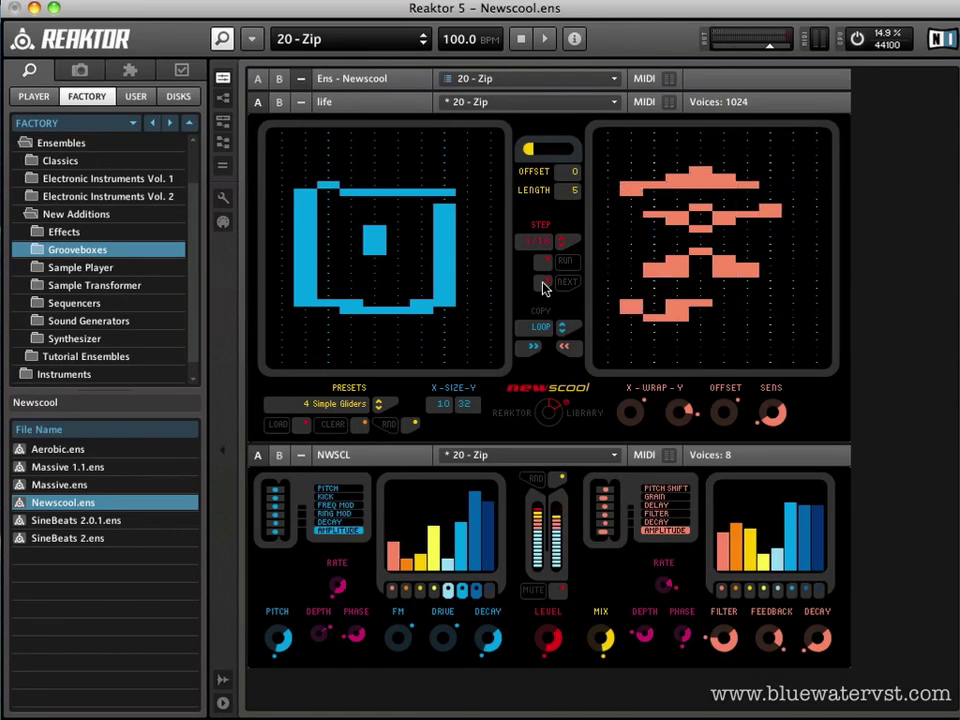
left_click(543, 285)
left_click(559, 285)
left_click(560, 286)
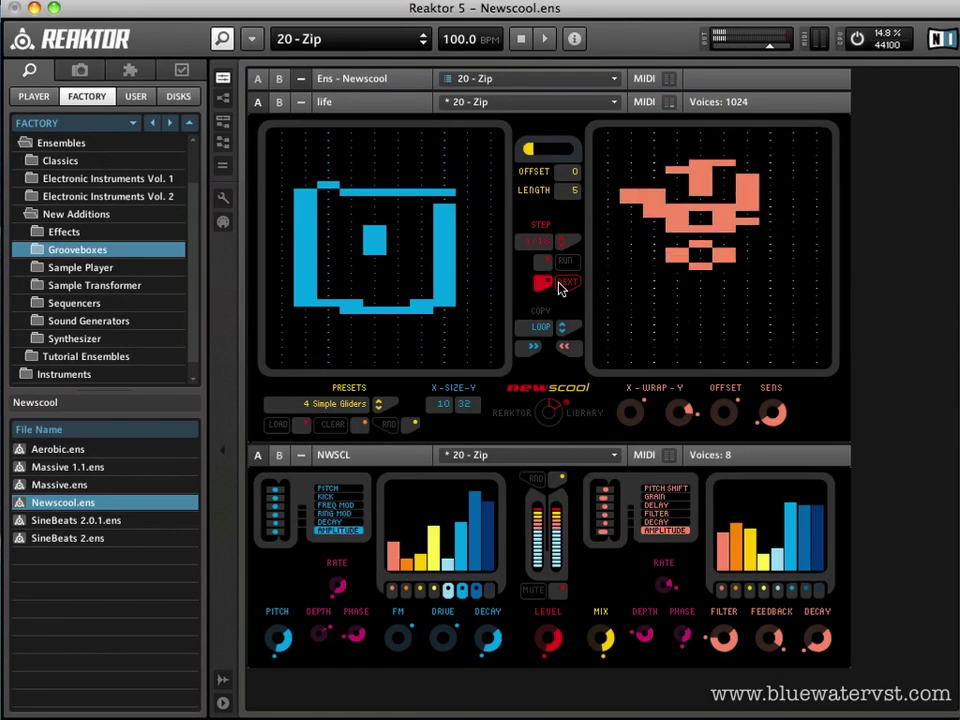
left_click(560, 285)
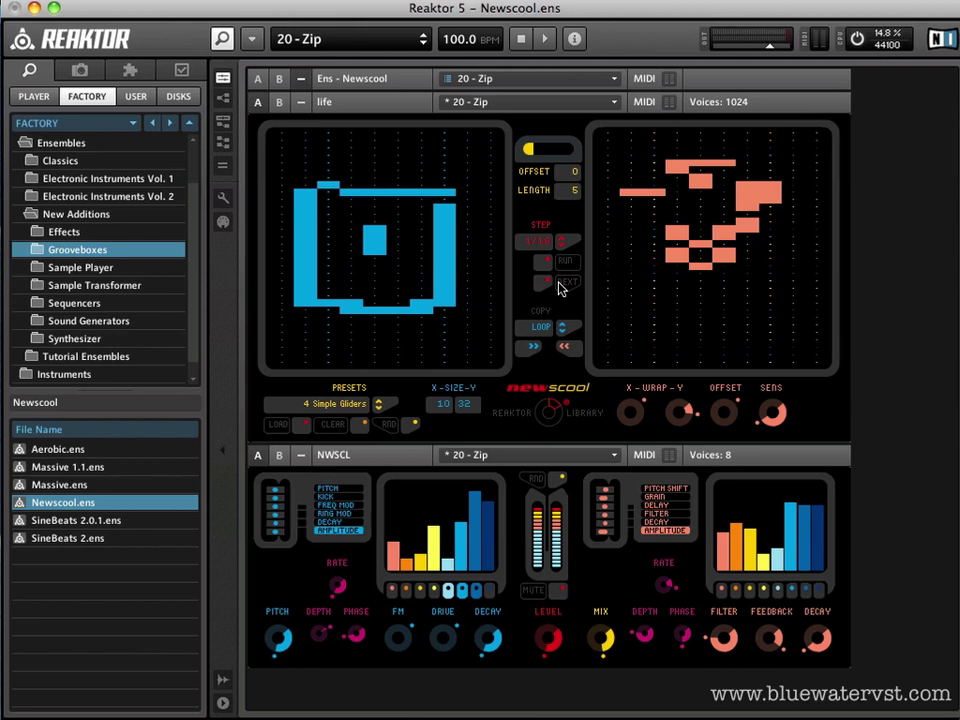
left_click(560, 285)
left_click(560, 285)
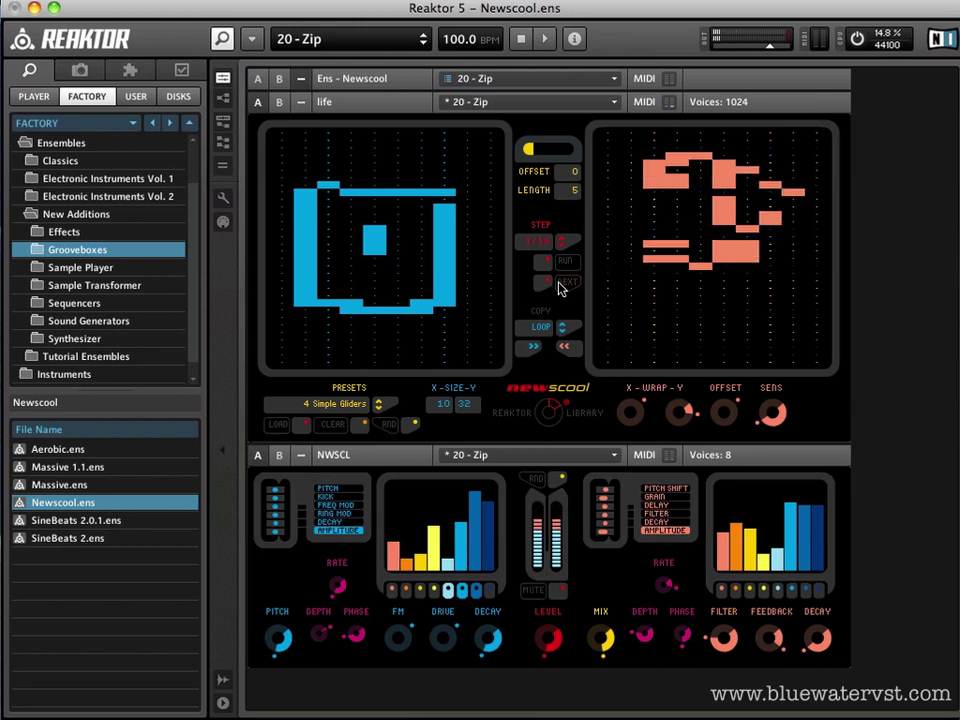
left_click(560, 285)
left_click(560, 285)
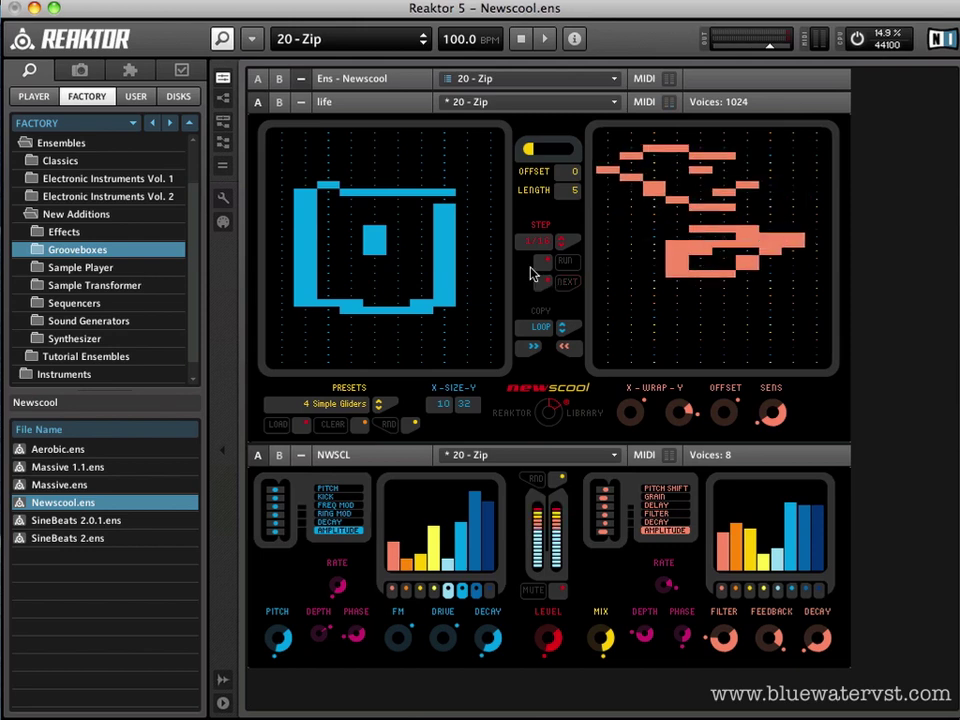
left_click(560, 285)
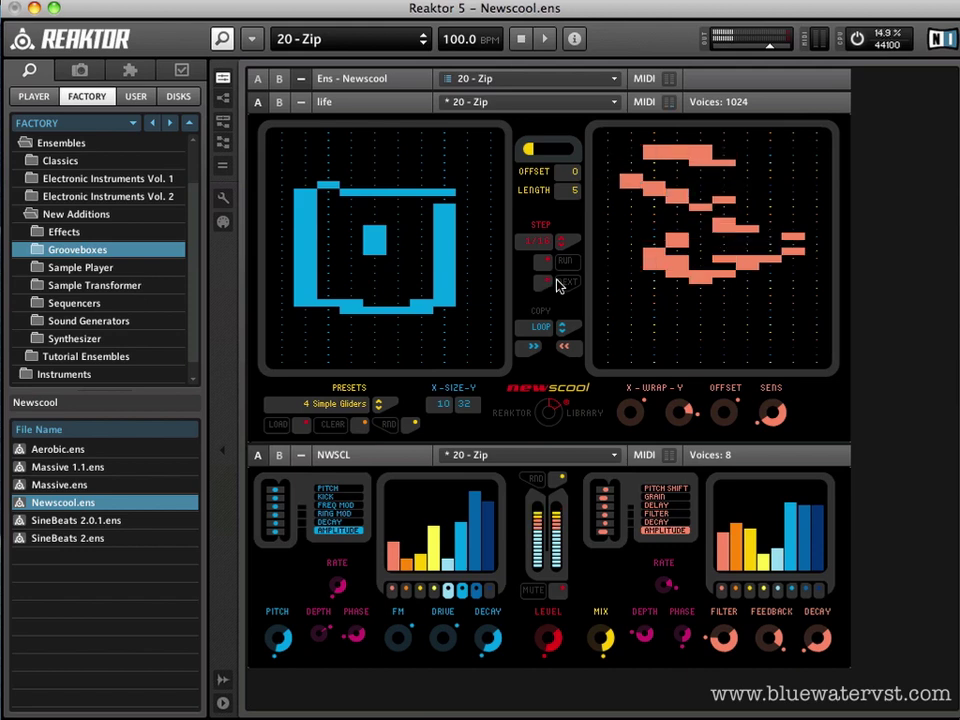
left_click(560, 285)
left_click(560, 285)
left_click(560, 285)
left_click(560, 285)
left_click(560, 285)
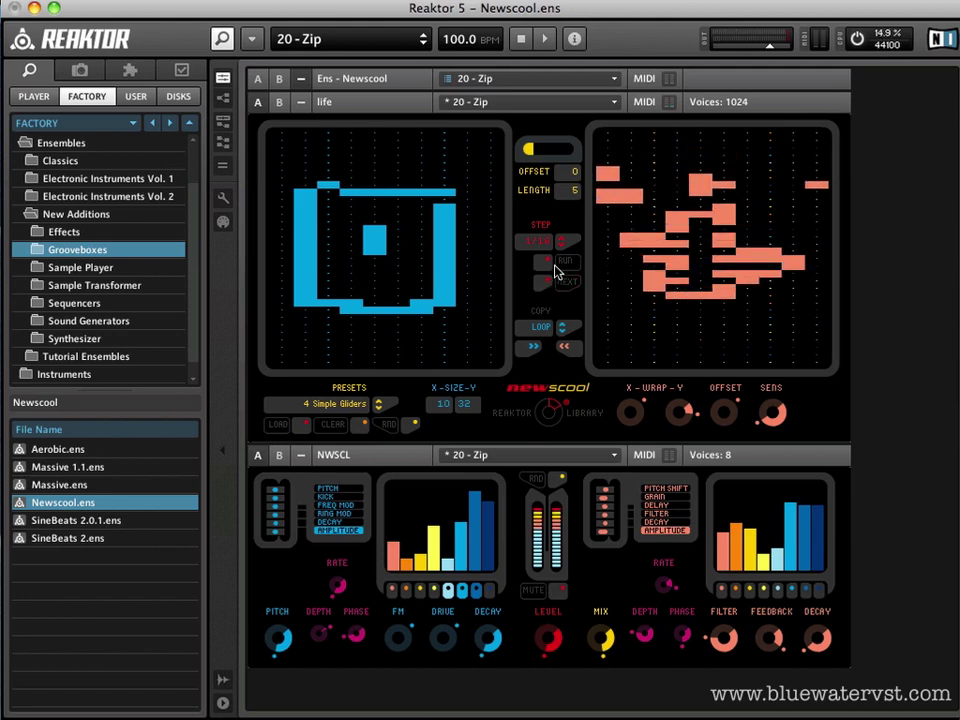
Step: Turn RUN on, audition playback, and switch the copy mode from LOOP to START
left_click(543, 263)
left_click(547, 40)
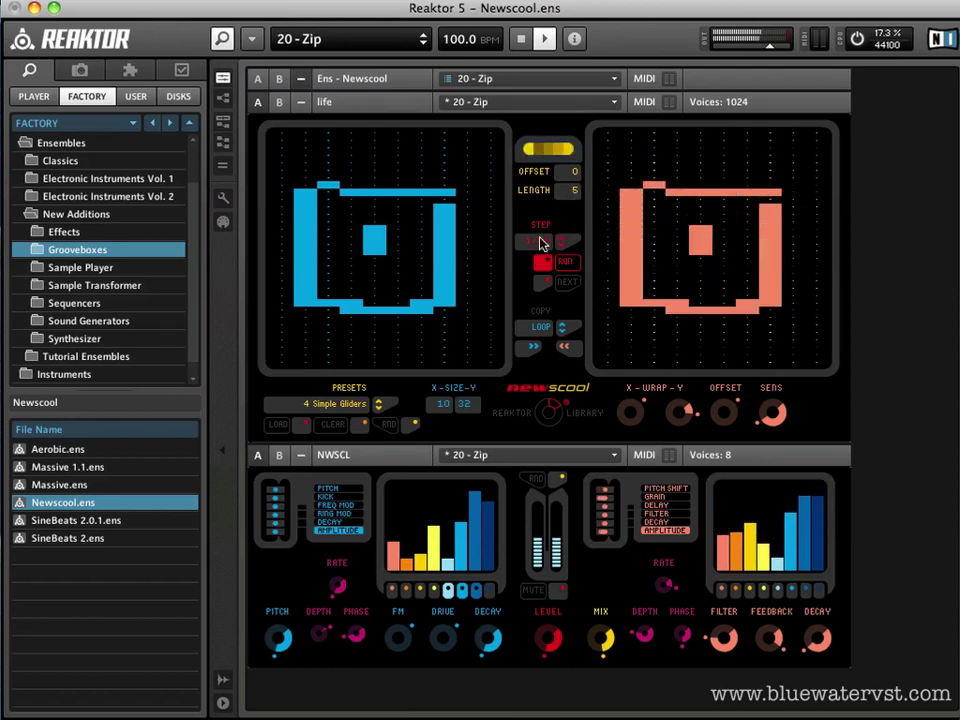
left_click(521, 40)
left_click(550, 326)
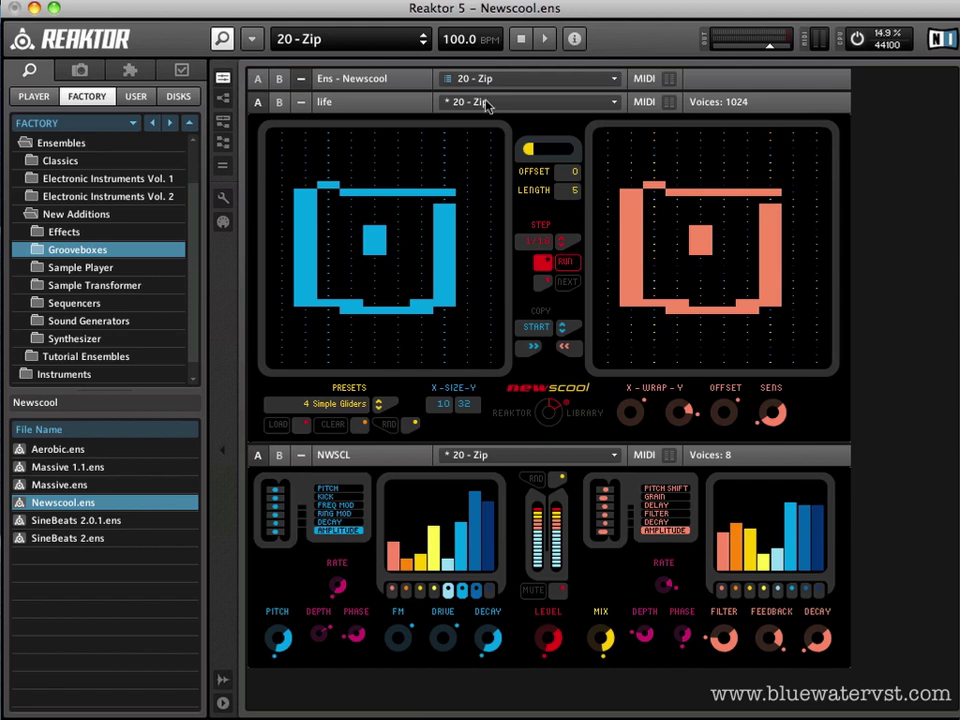
Step: Audition playback once more, then switch the copy mode from START to MANUAL
left_click(548, 38)
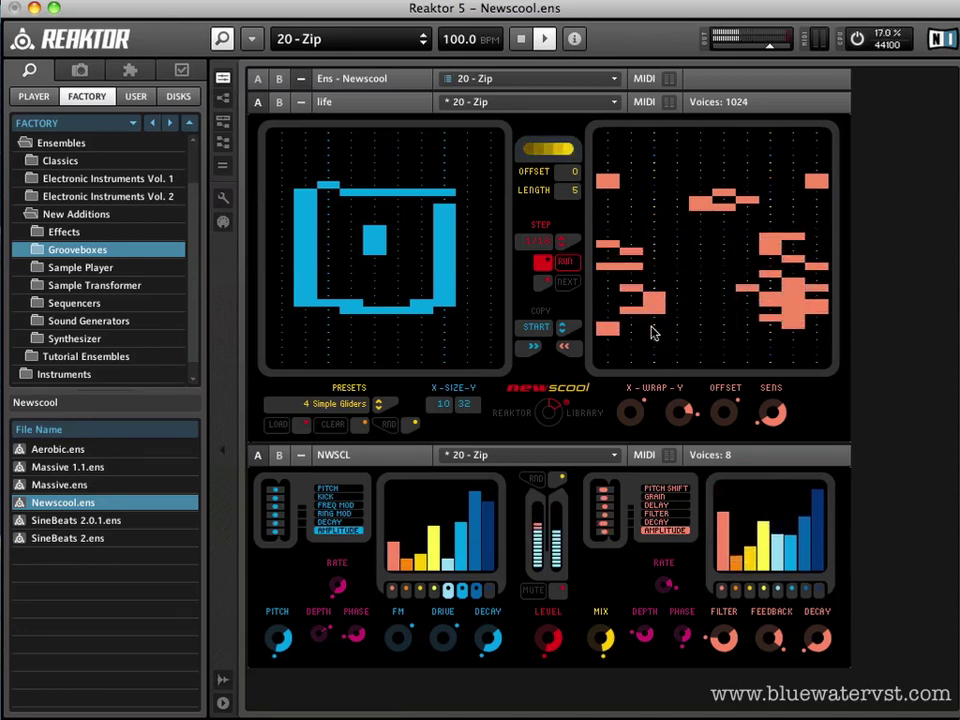
left_click(520, 38)
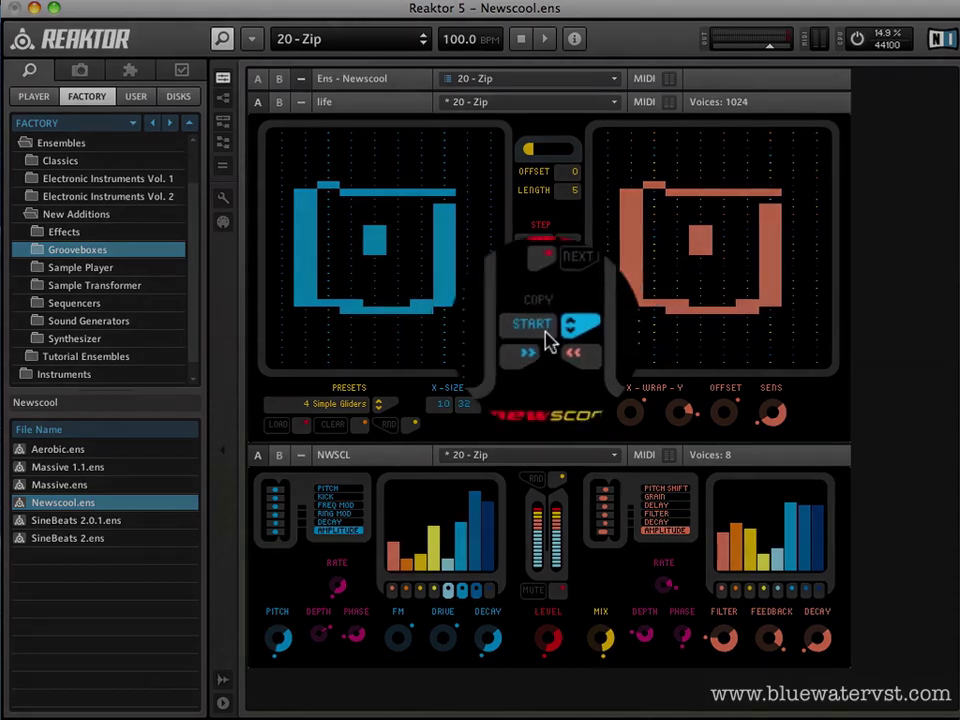
left_click(545, 331)
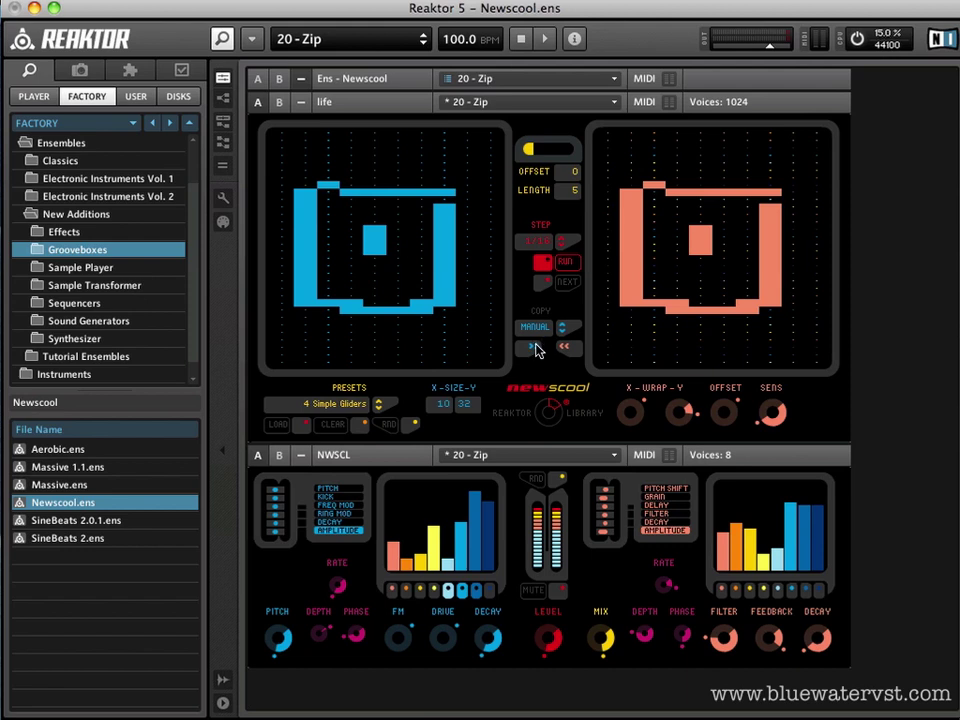
left_click(533, 347)
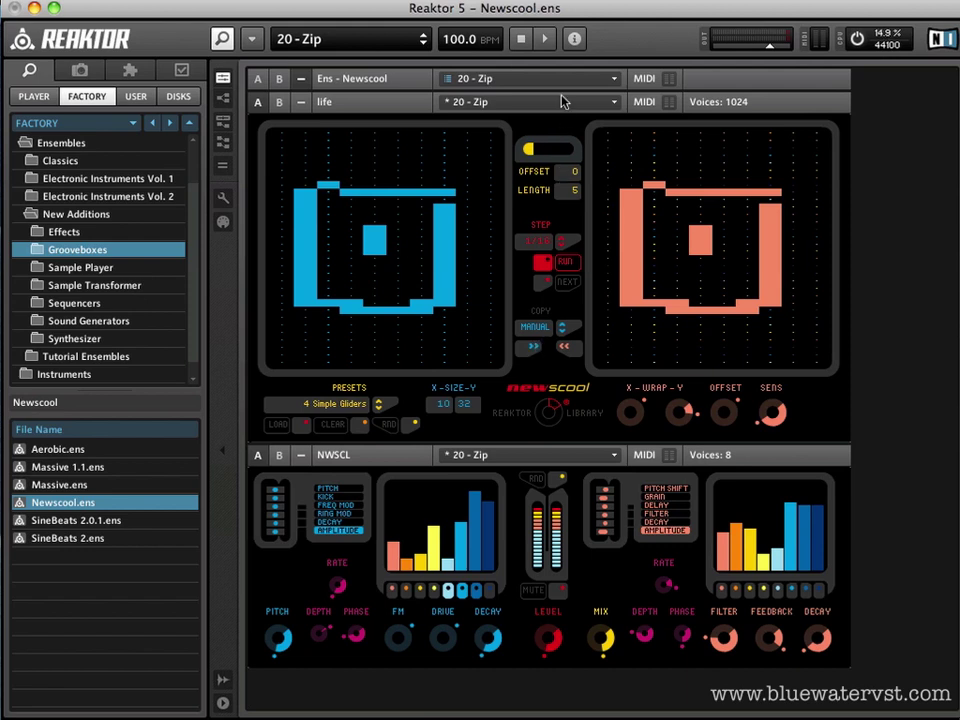
left_click(550, 42)
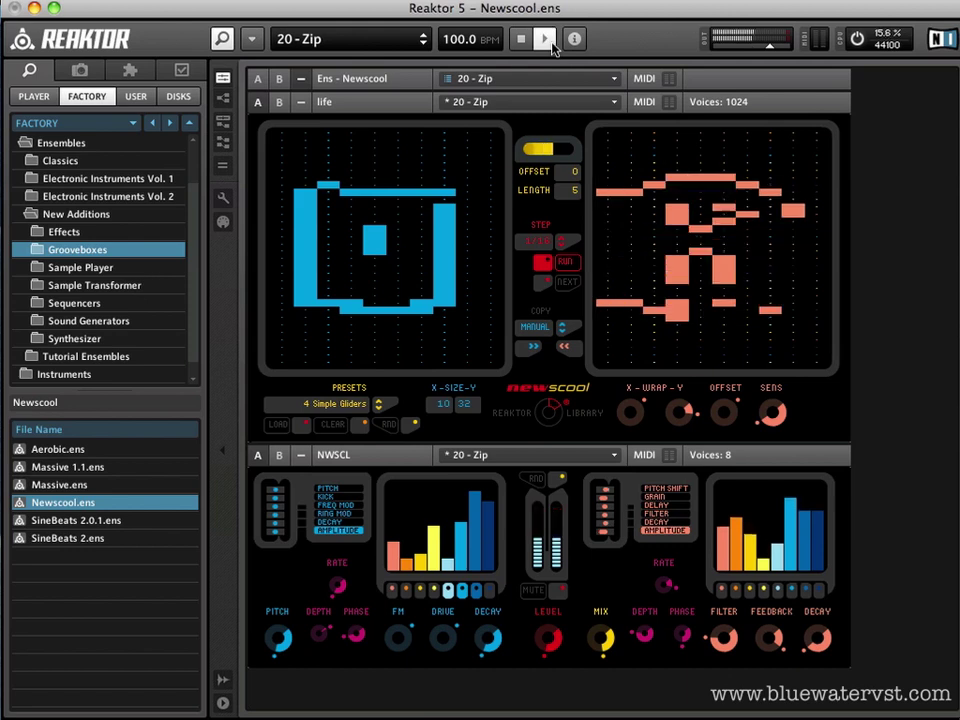
left_click(533, 347)
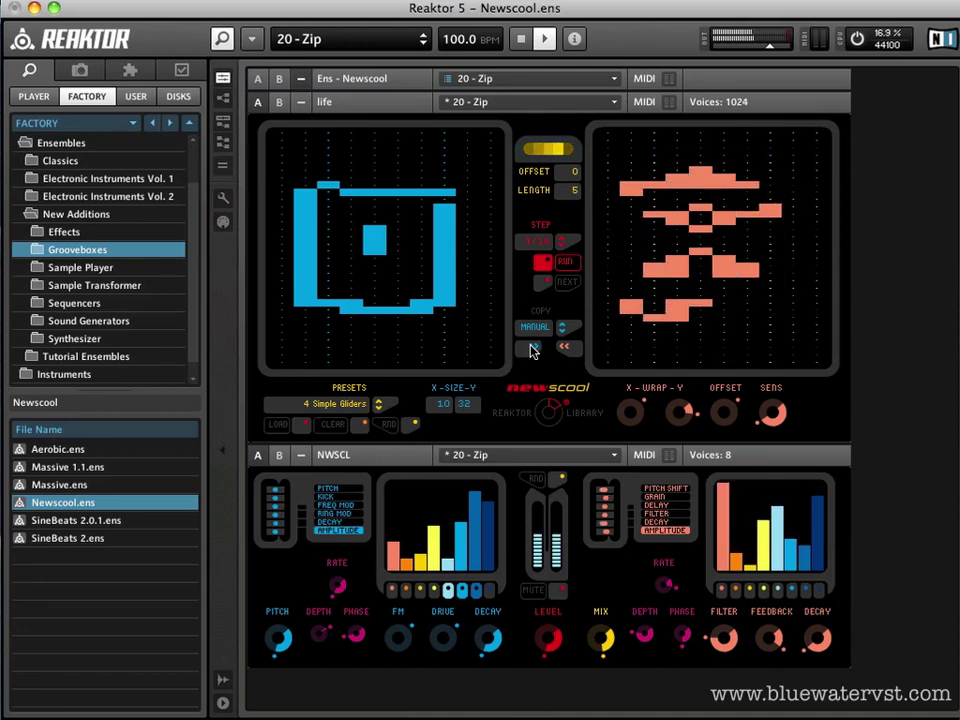
left_click(533, 347)
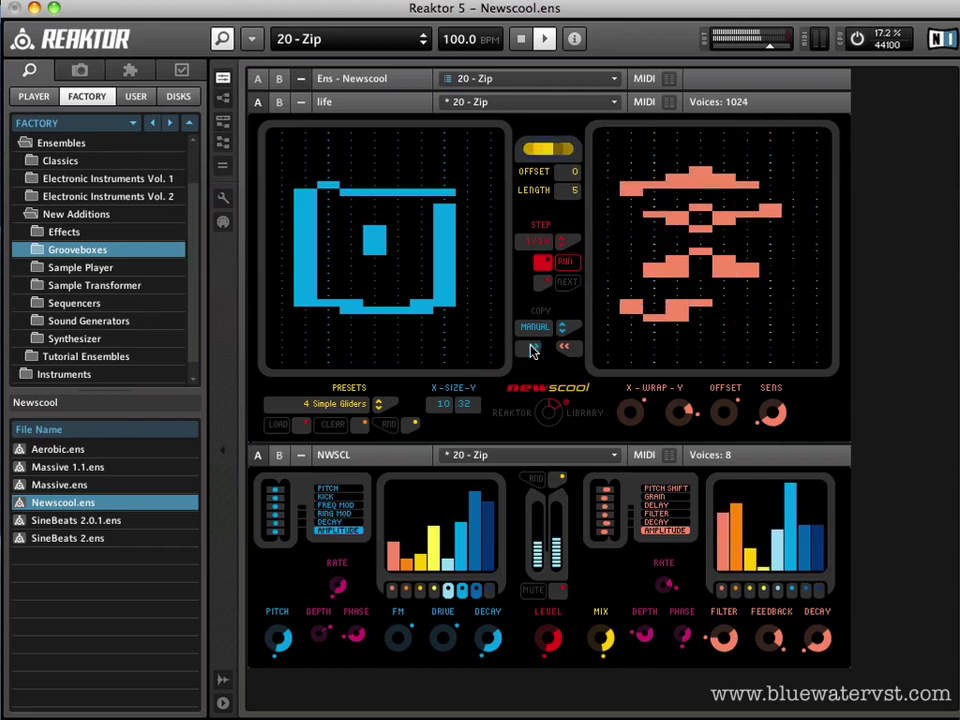
left_click(533, 348)
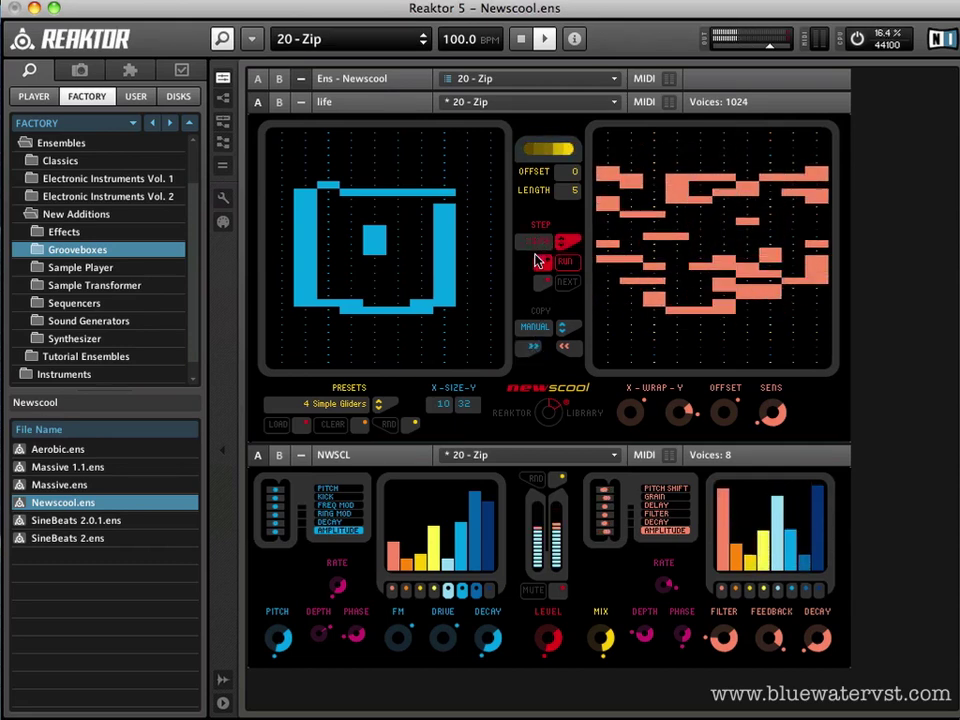
left_click(530, 347)
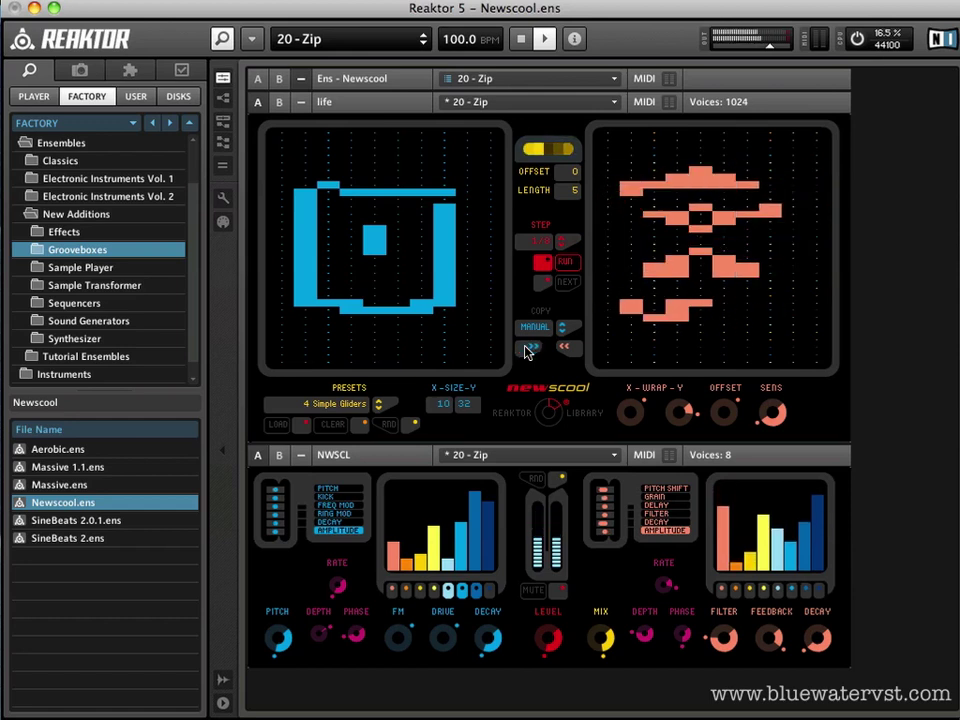
left_click(528, 348)
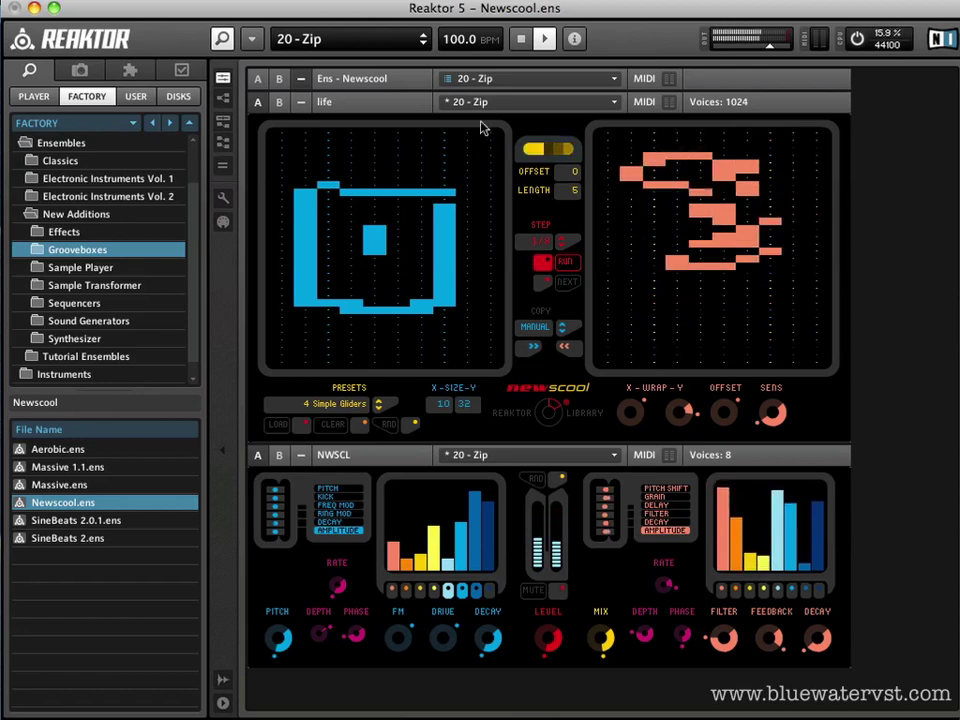
left_click(519, 38)
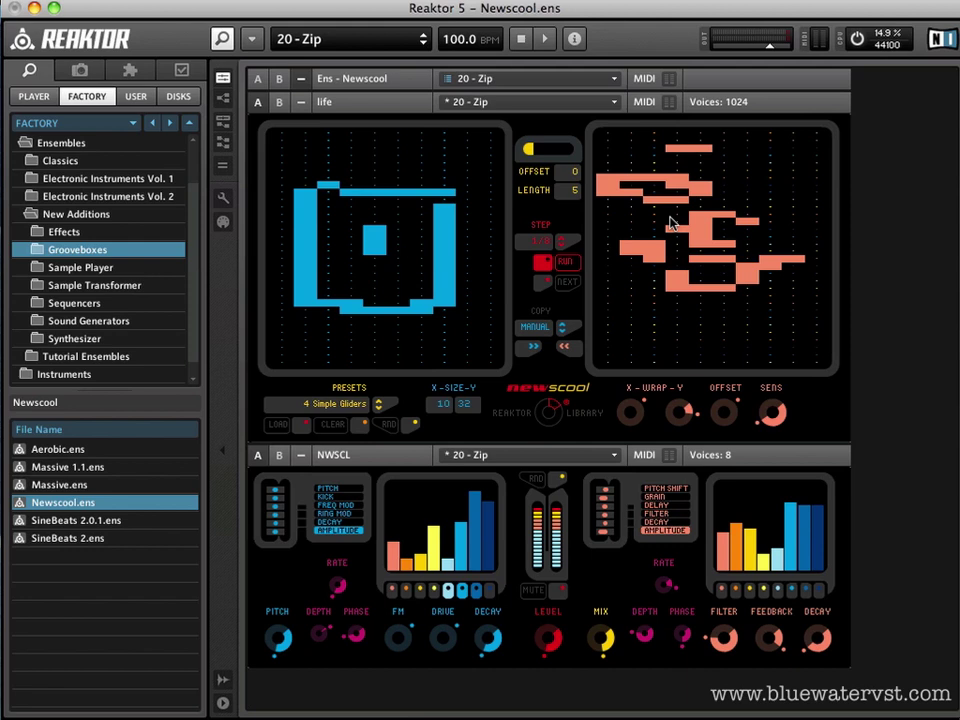
left_click(528, 348)
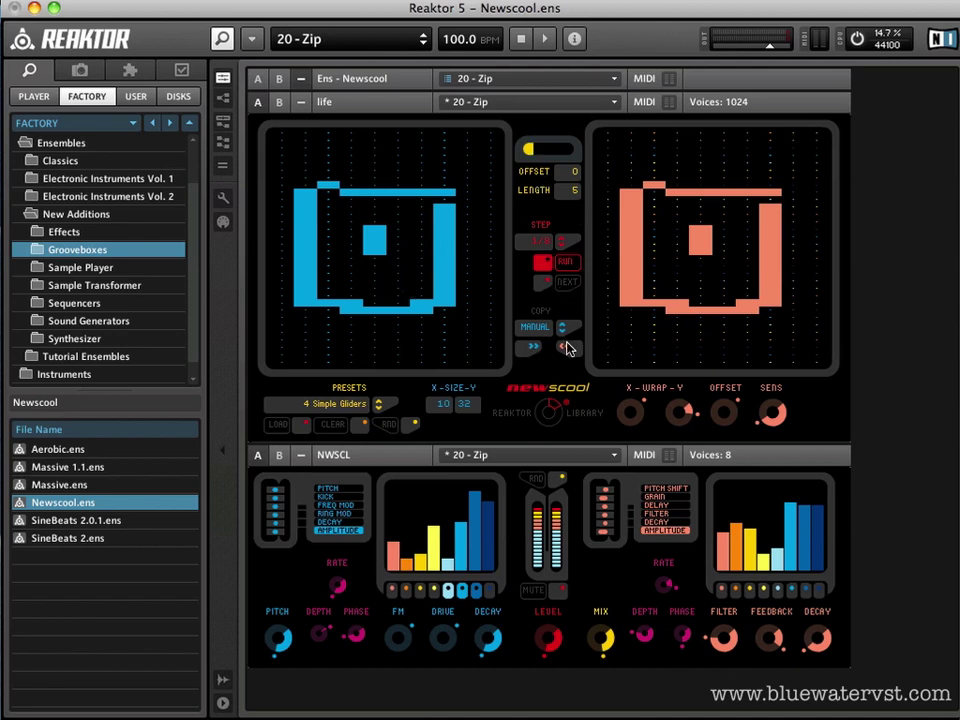
Step: Let the orange grid evolve, copy it into the blue grid with <<, and resume playback
left_click(544, 40)
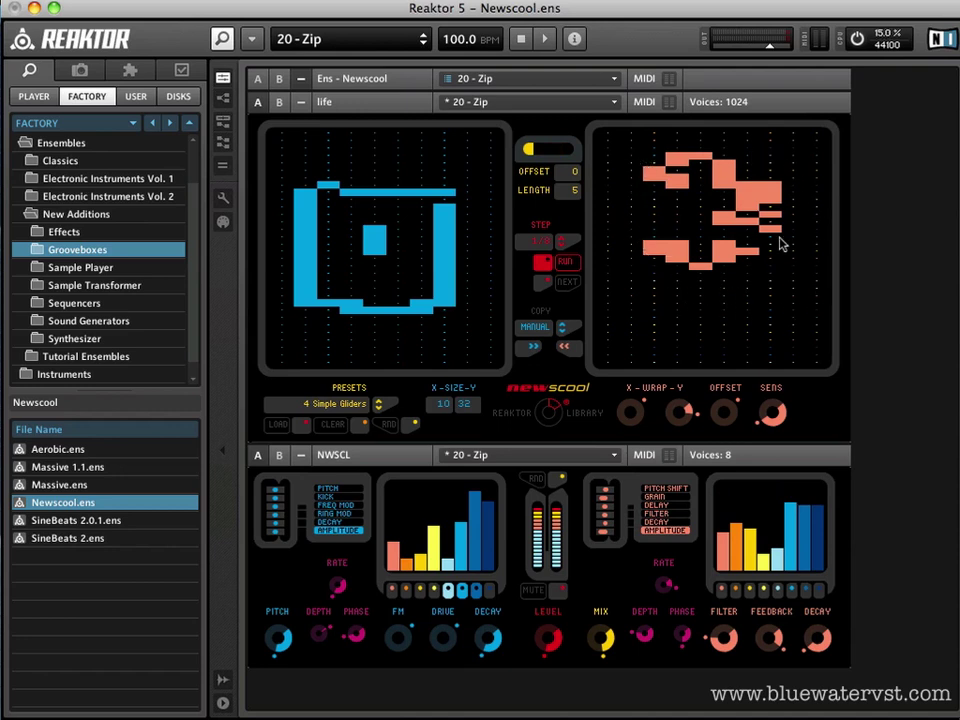
left_click(567, 347)
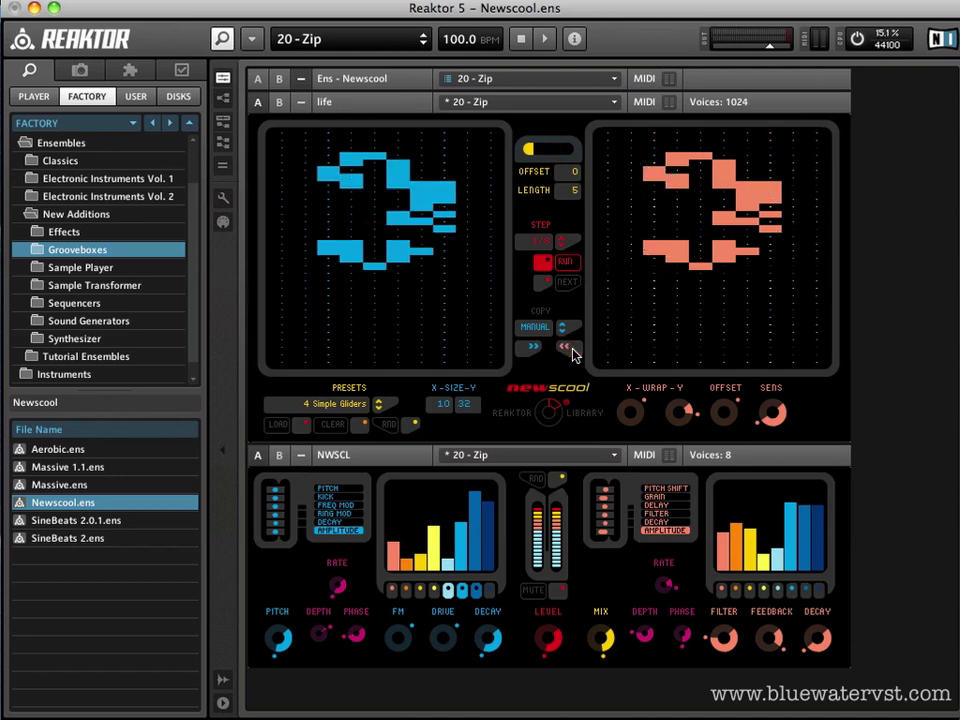
left_click(543, 45)
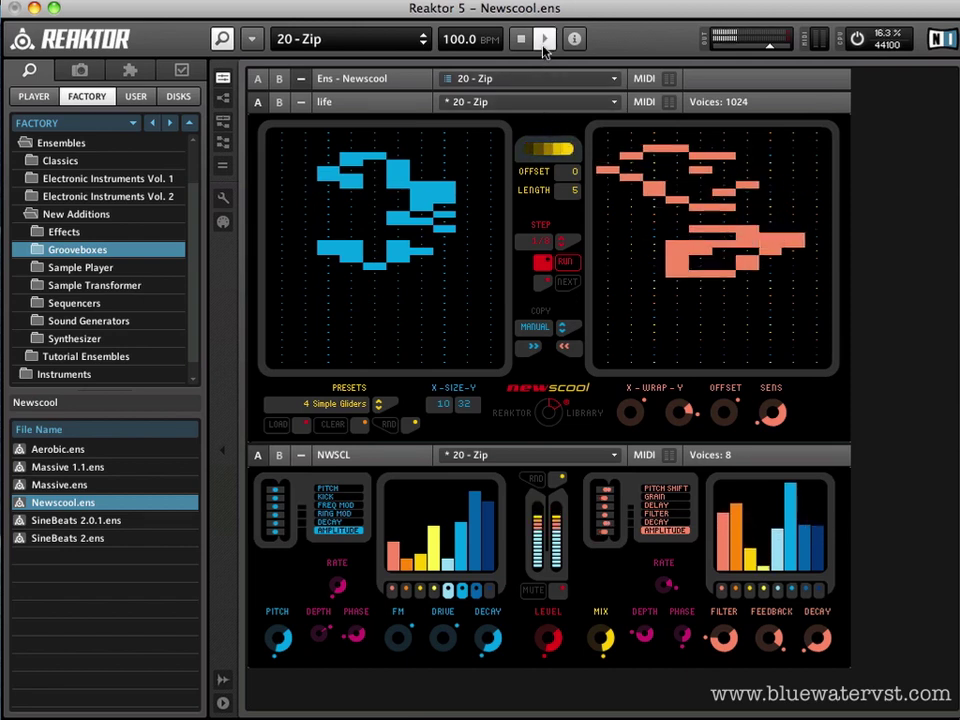